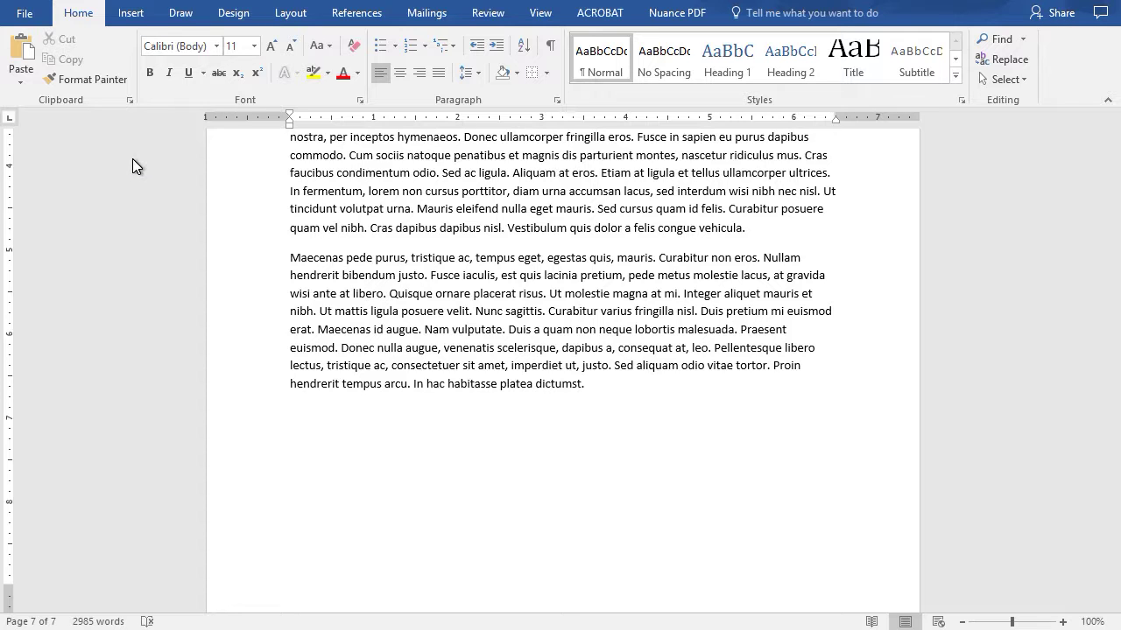
- Switch to the Insert ribbon tab on the seven-page document
{"action": "left_click", "coordinate": [131, 14]}
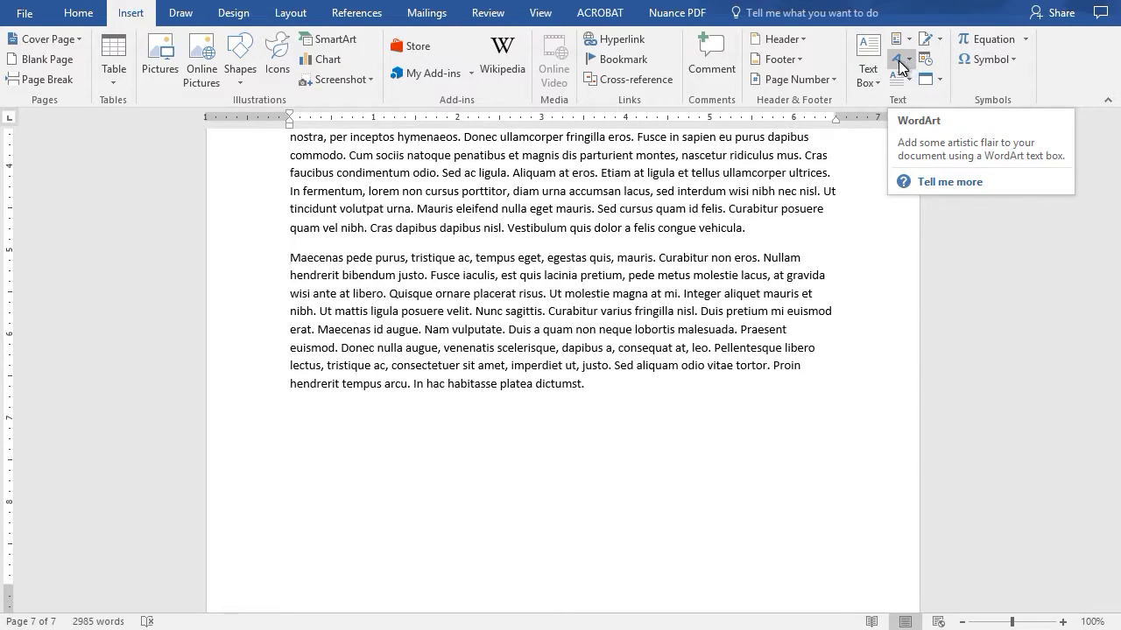
- Insert a purple-style WordArt reading 'See this now!' before the Maecenas paragraph
{"action": "left_click", "coordinate": [900, 67]}
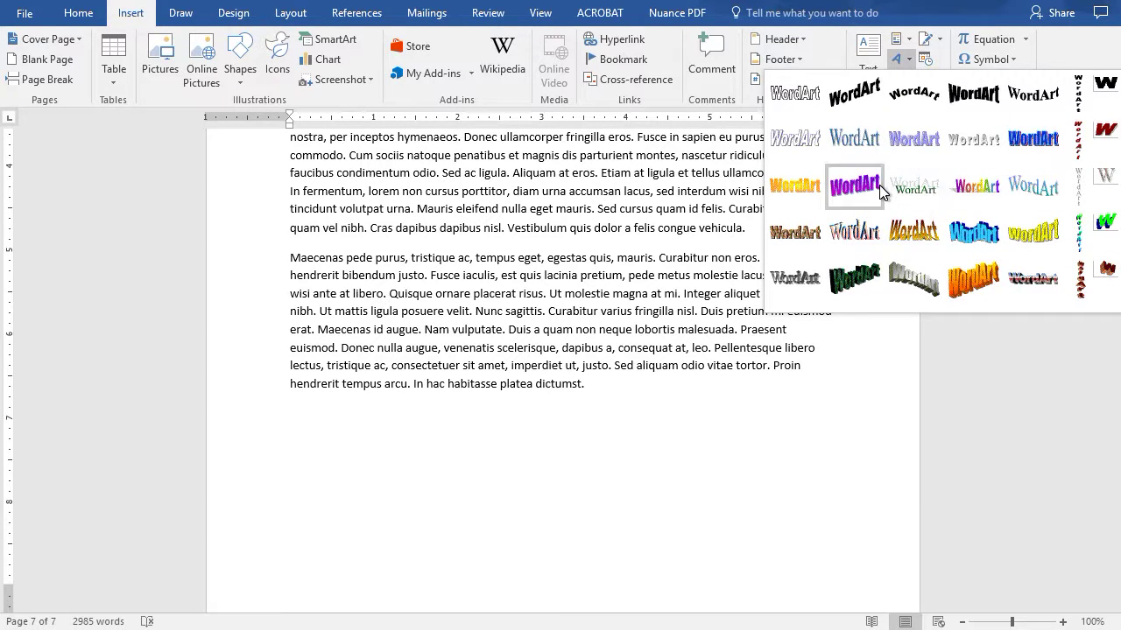
{"action": "left_click", "coordinate": [869, 186]}
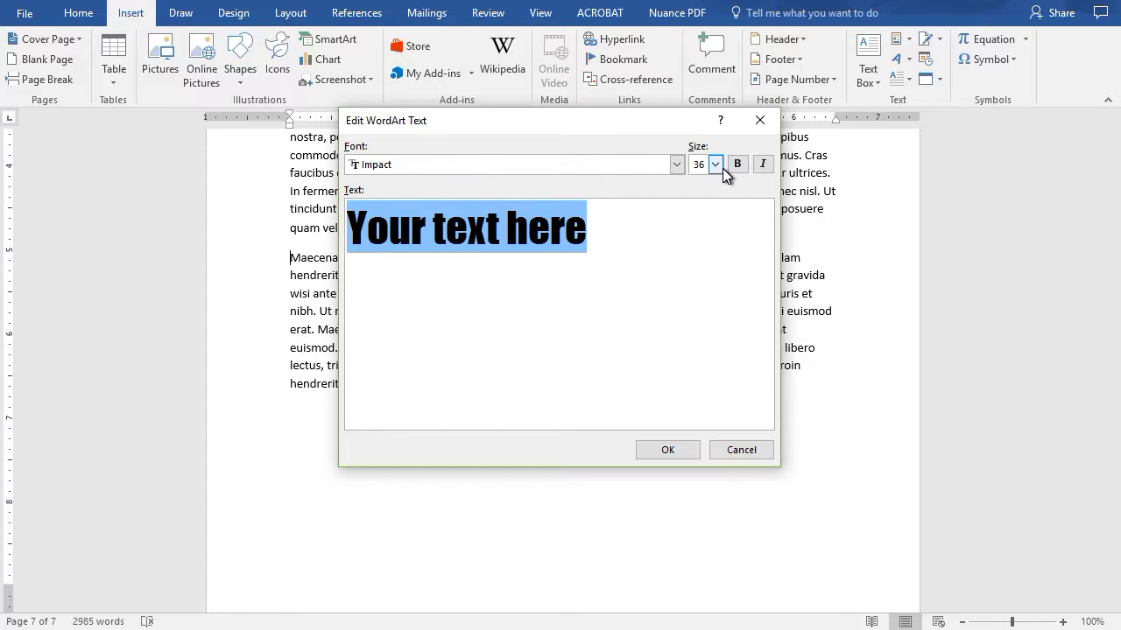
{"action": "left_click", "coordinate": [763, 164]}
{"action": "type", "text": "See thi"}
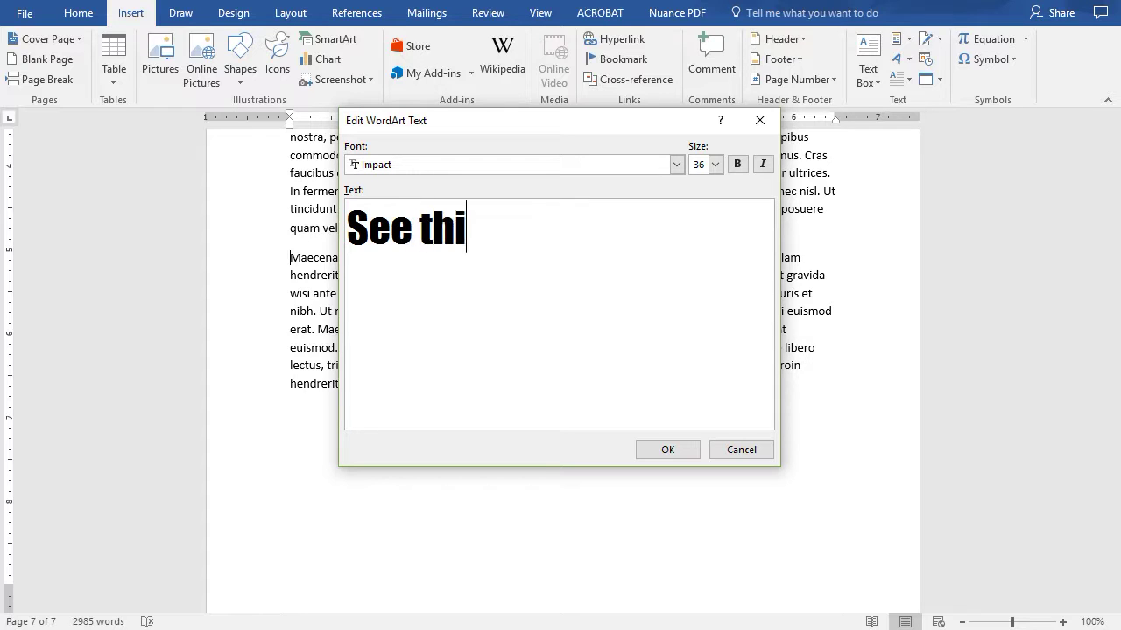
{"action": "type", "text": "s now"}
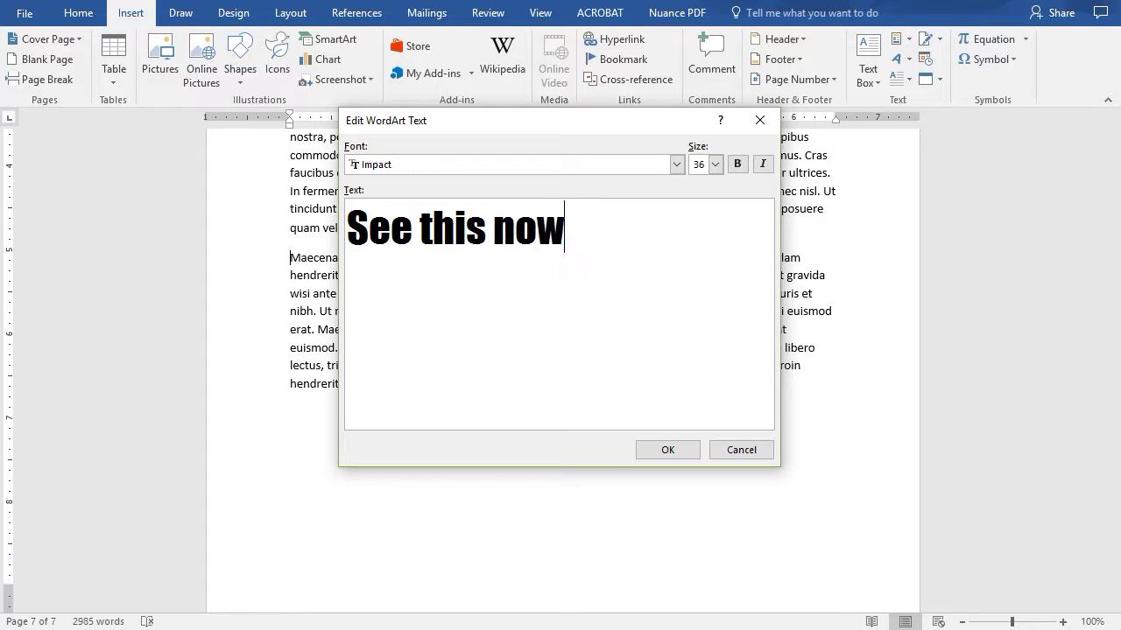
{"action": "type", "text": "!"}
{"action": "left_click", "coordinate": [665, 451]}
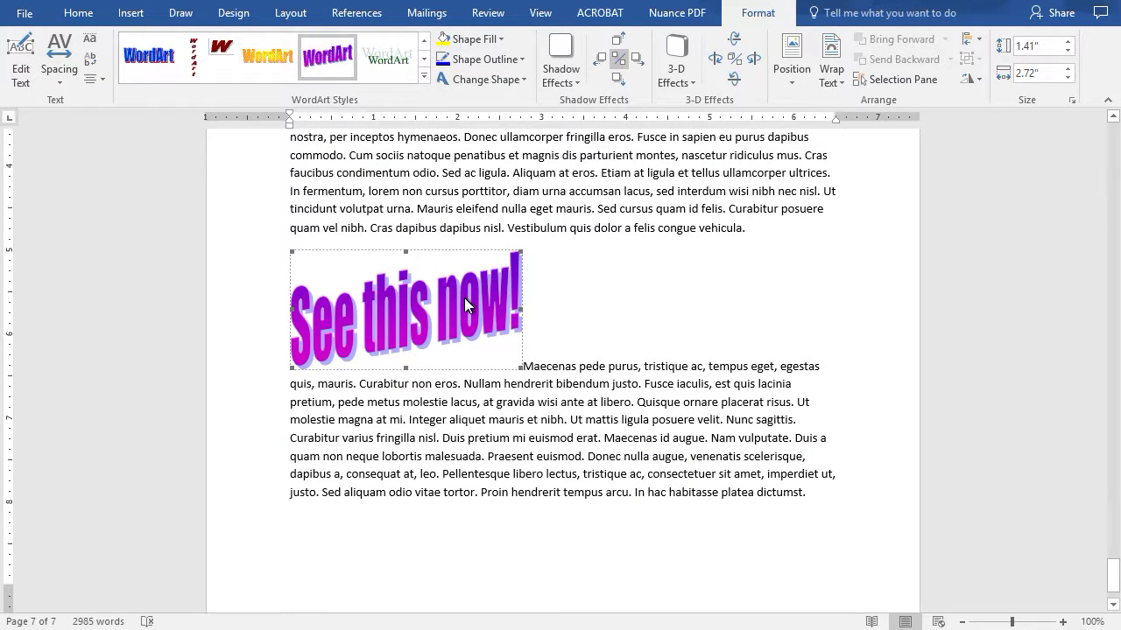
- Set the WordArt to Tight text wrapping and drag it rightward into the paragraph
{"action": "left_click", "coordinate": [831, 61]}
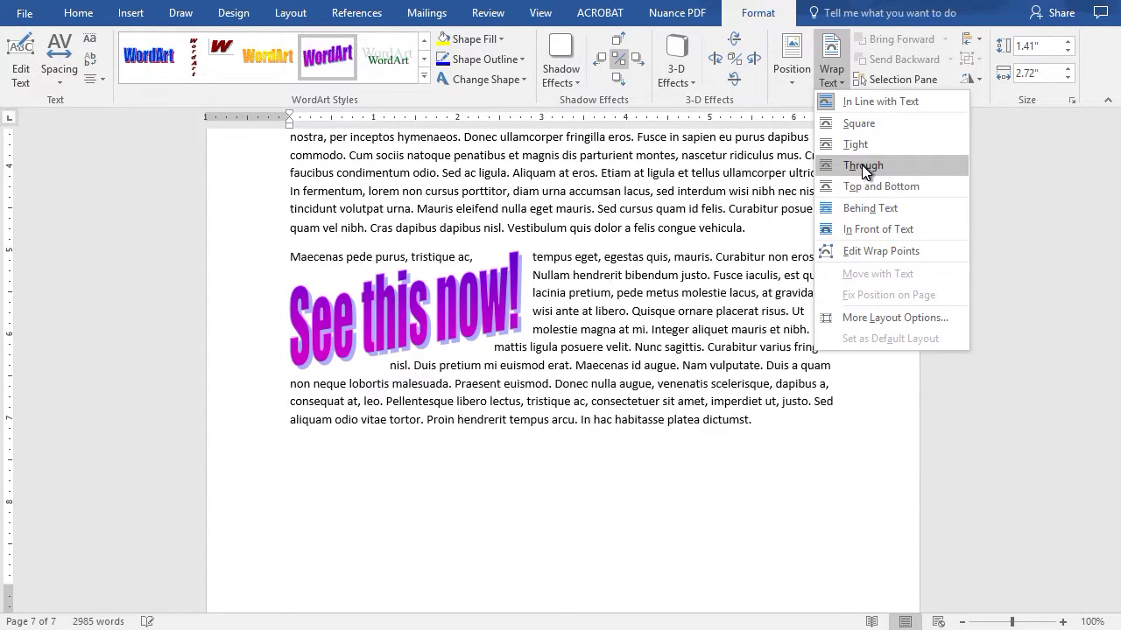
{"action": "left_click", "coordinate": [862, 148]}
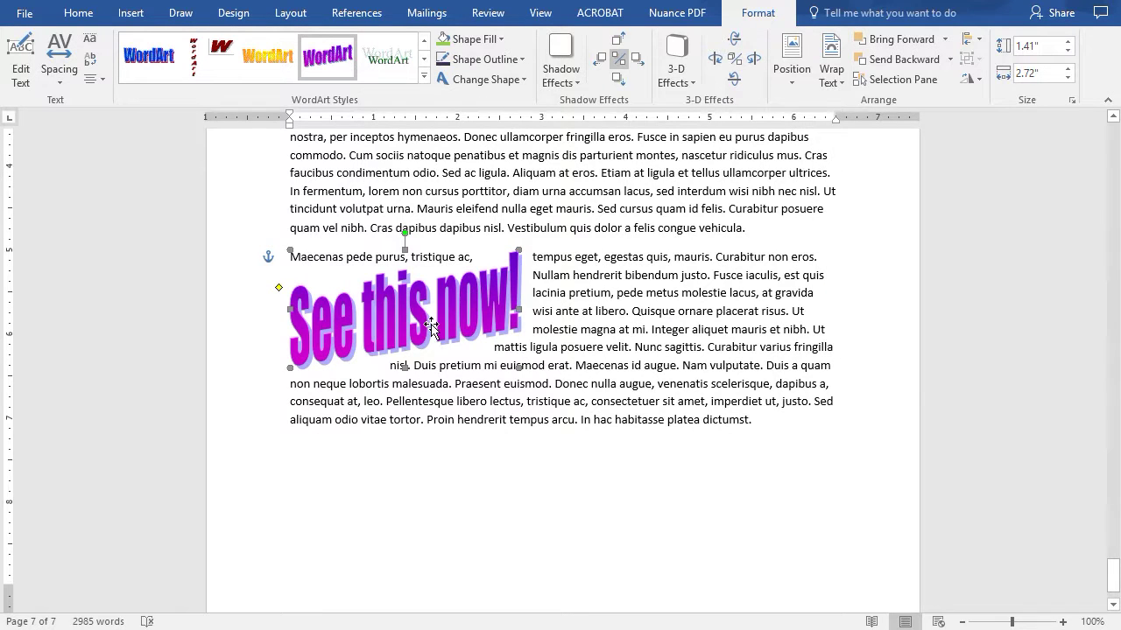
{"action": "mouse_move", "coordinate": [431, 325]}
{"action": "left_mouse_down"}
{"action": "mouse_move", "coordinate": [611, 333]}
{"action": "mouse_move", "coordinate": [620, 365]}
{"action": "left_mouse_up"}
{"action": "left_click", "coordinate": [588, 327]}
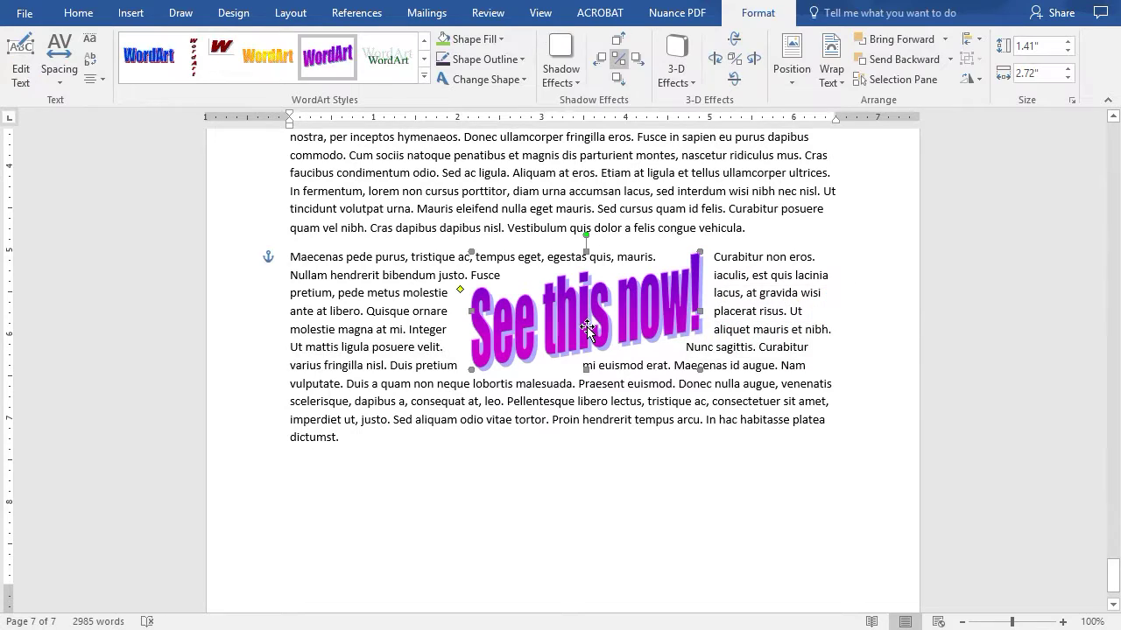
{"action": "left_click_drag", "start_coordinate": [586, 329], "coordinate": [672, 317]}
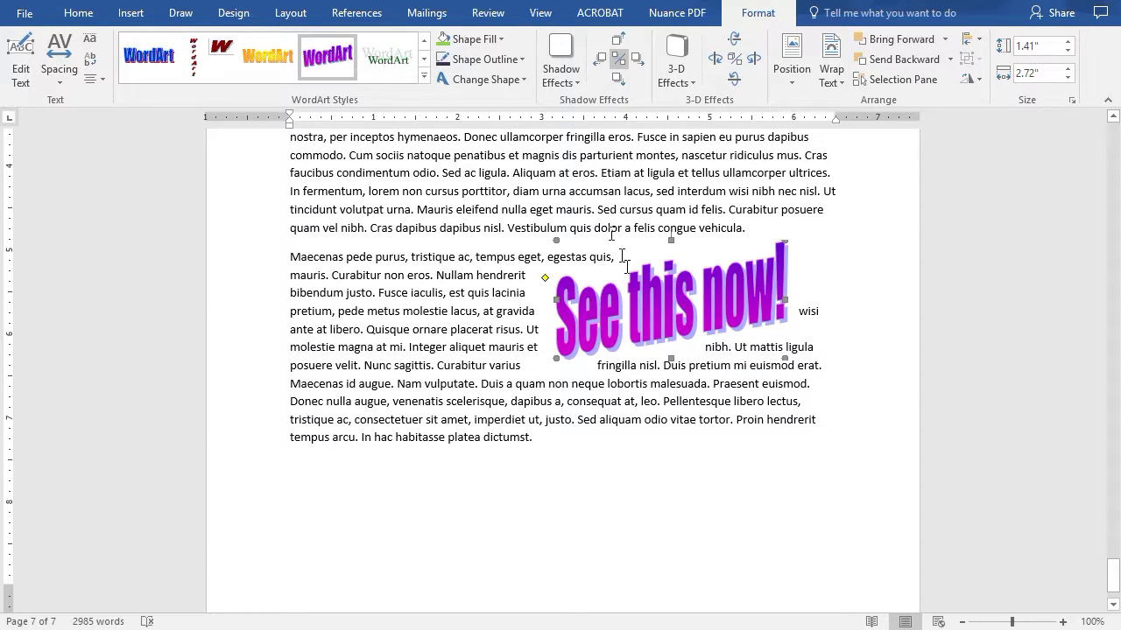
- Fill the WordArt dark blue and apply the blue WordArt style with red shadow
{"action": "left_click", "coordinate": [485, 41]}
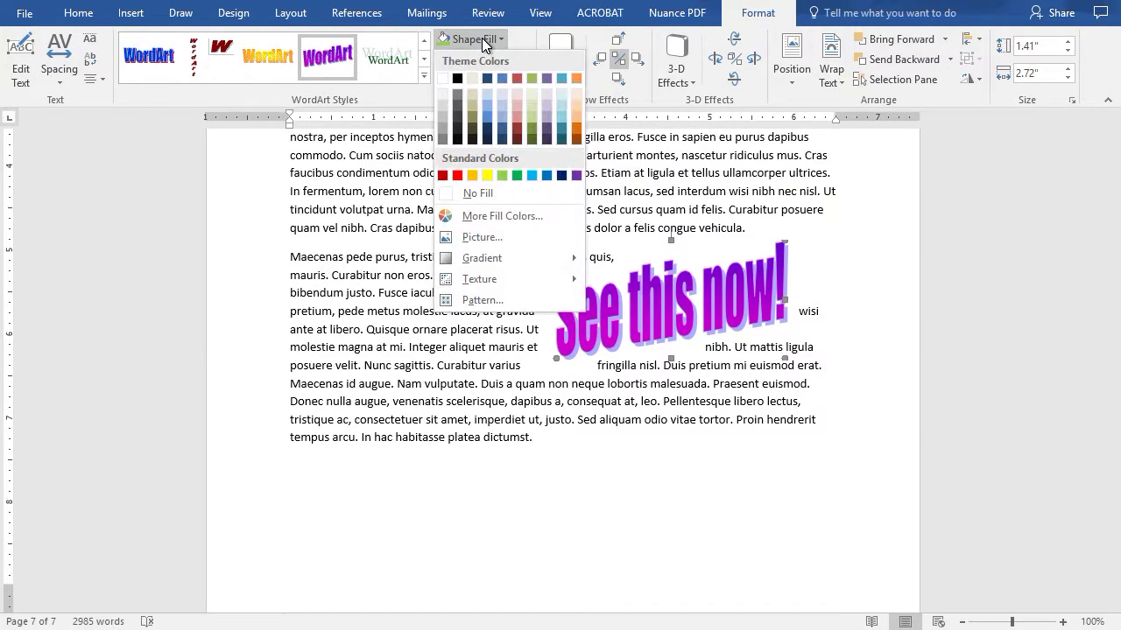
{"action": "left_click", "coordinate": [486, 78]}
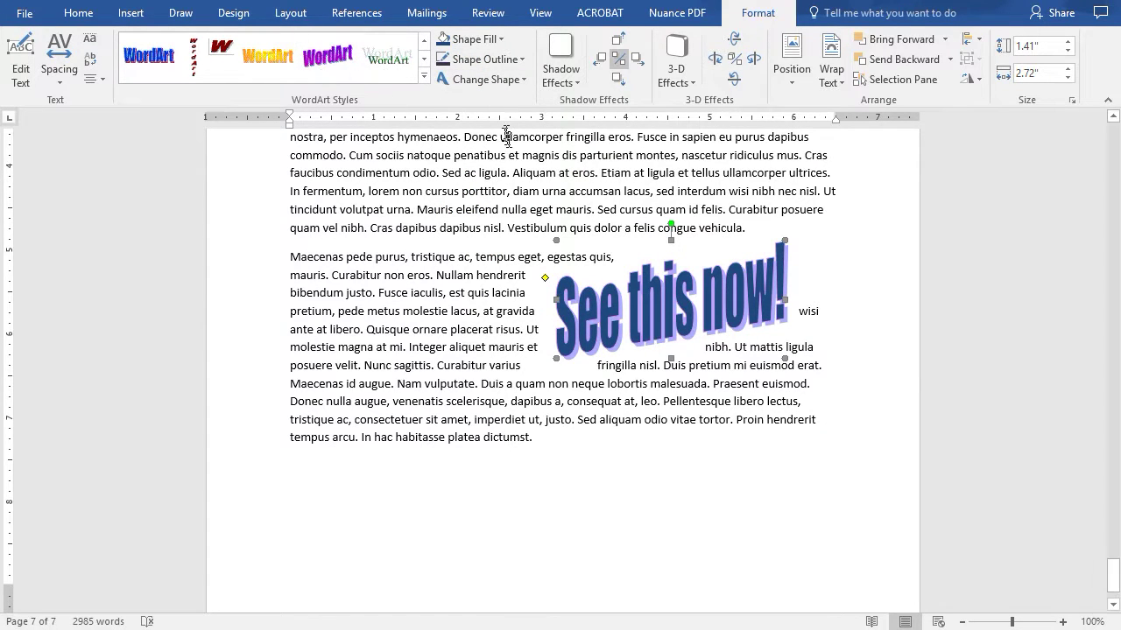
{"action": "left_click", "coordinate": [422, 75]}
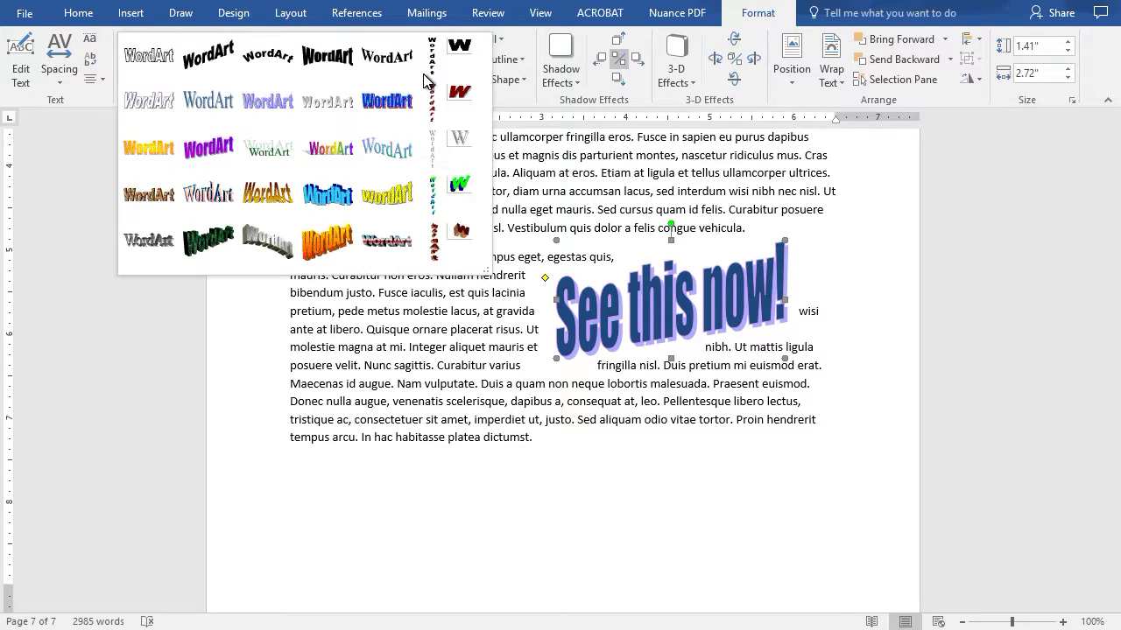
{"action": "left_click", "coordinate": [386, 101]}
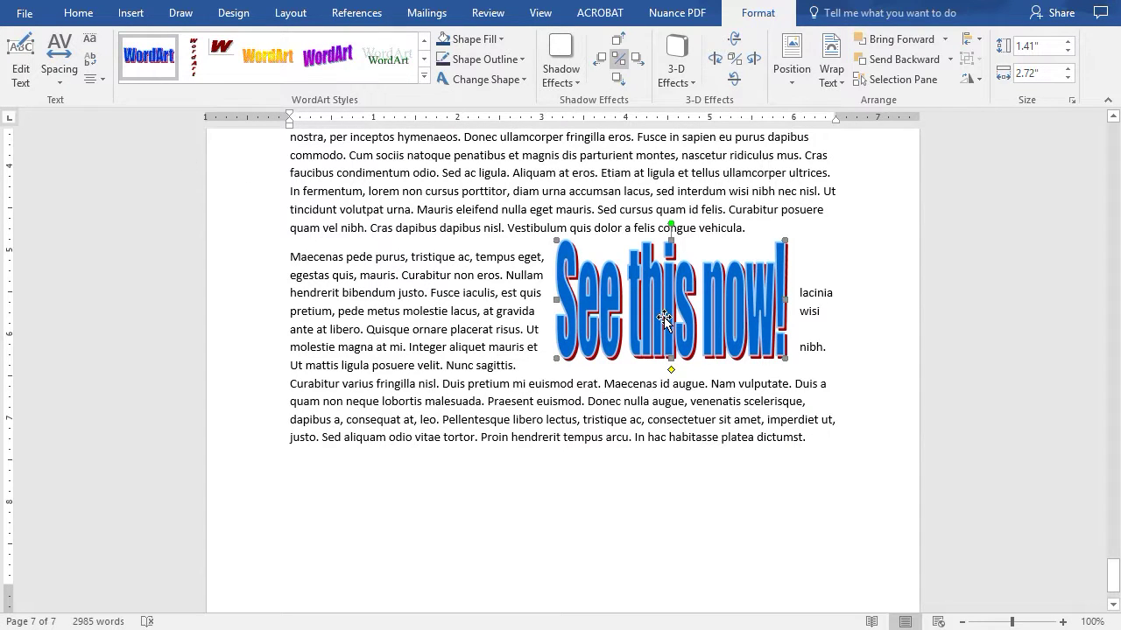
{"action": "left_click", "coordinate": [24, 70]}
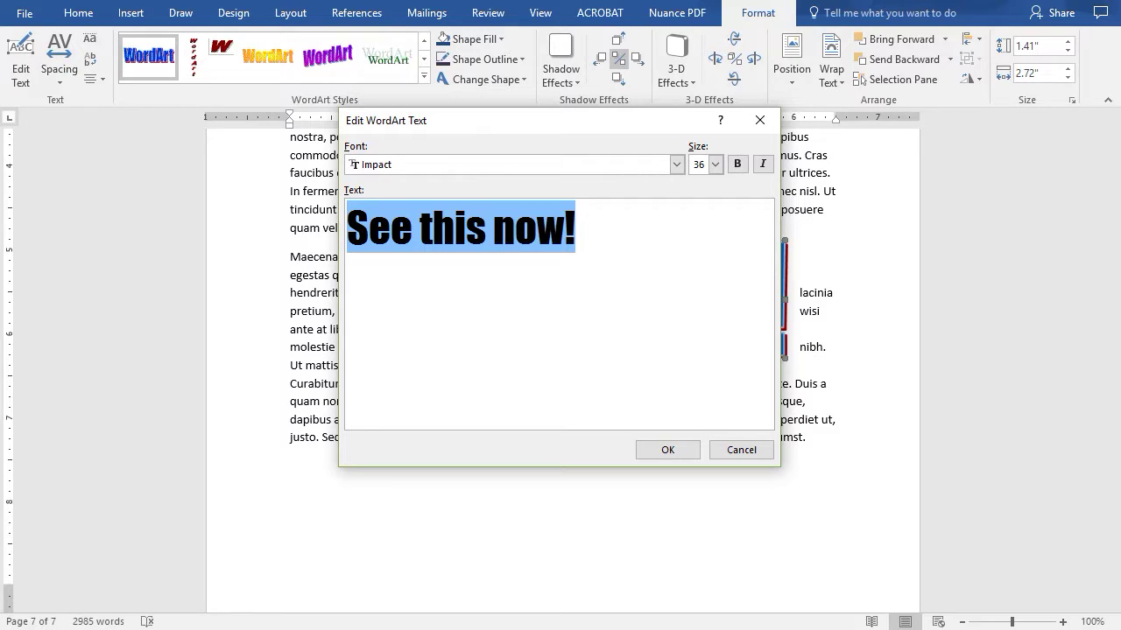
- Replace 'now' with 'today' in the WordArt, leaving letter spacing unchanged
{"action": "double_click", "coordinate": [525, 231]}
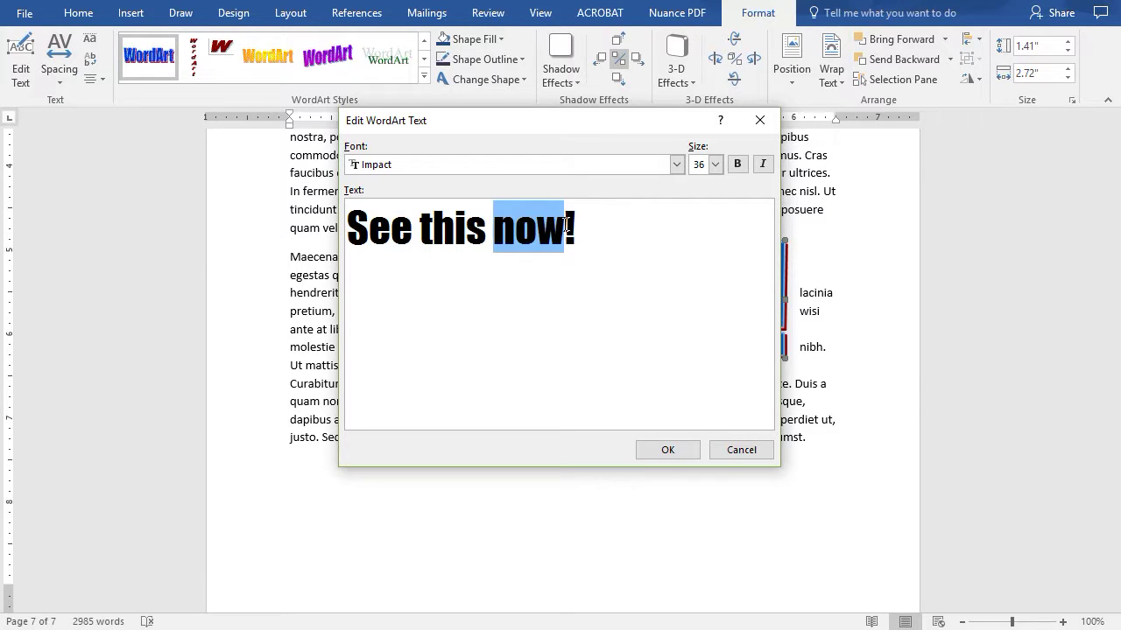
{"action": "type", "text": "toda"}
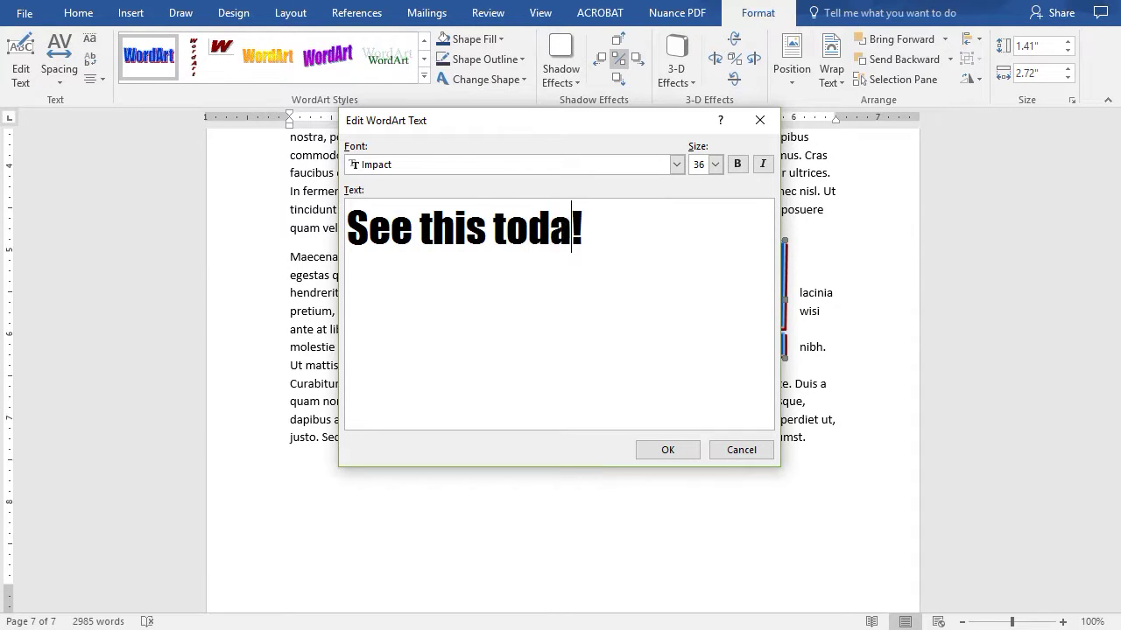
{"action": "type", "text": "y"}
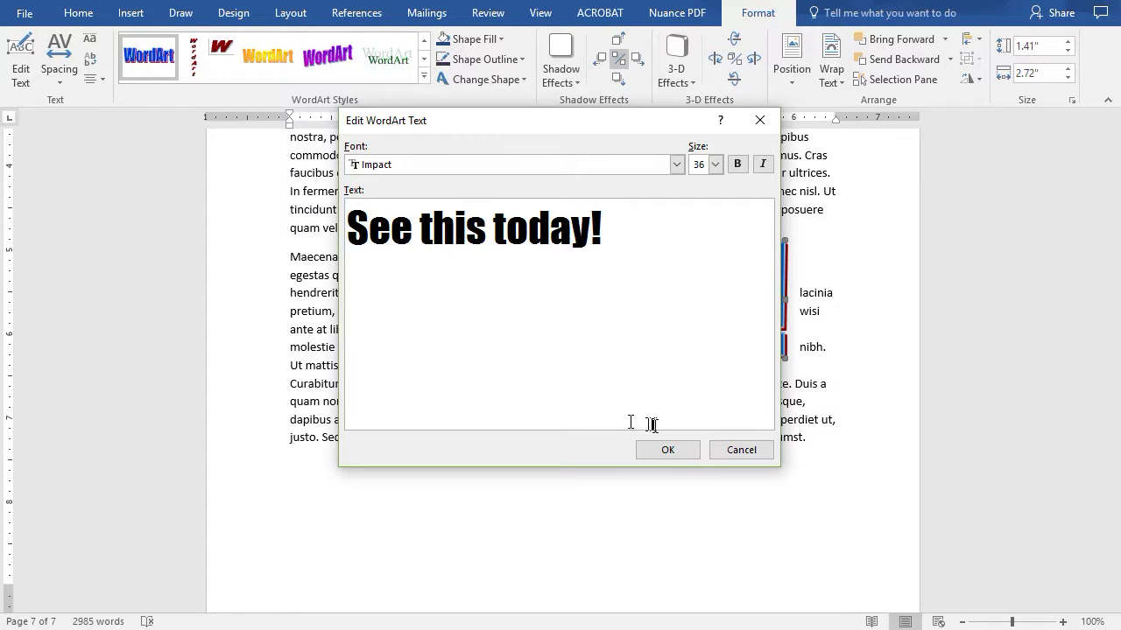
{"action": "left_click", "coordinate": [682, 445]}
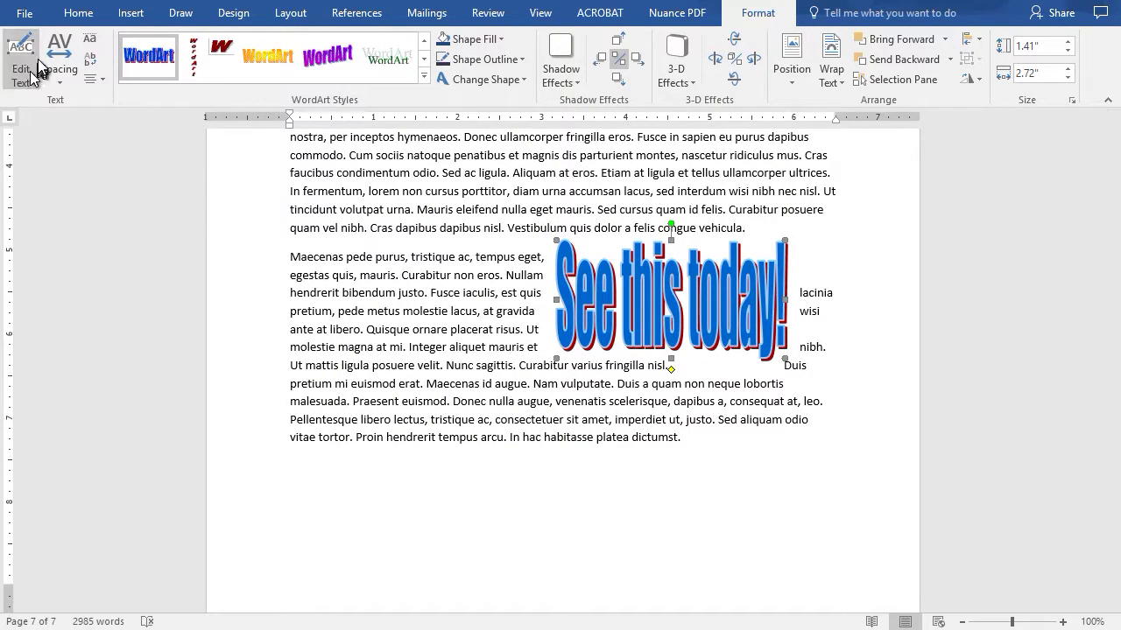
{"action": "left_click", "coordinate": [61, 61]}
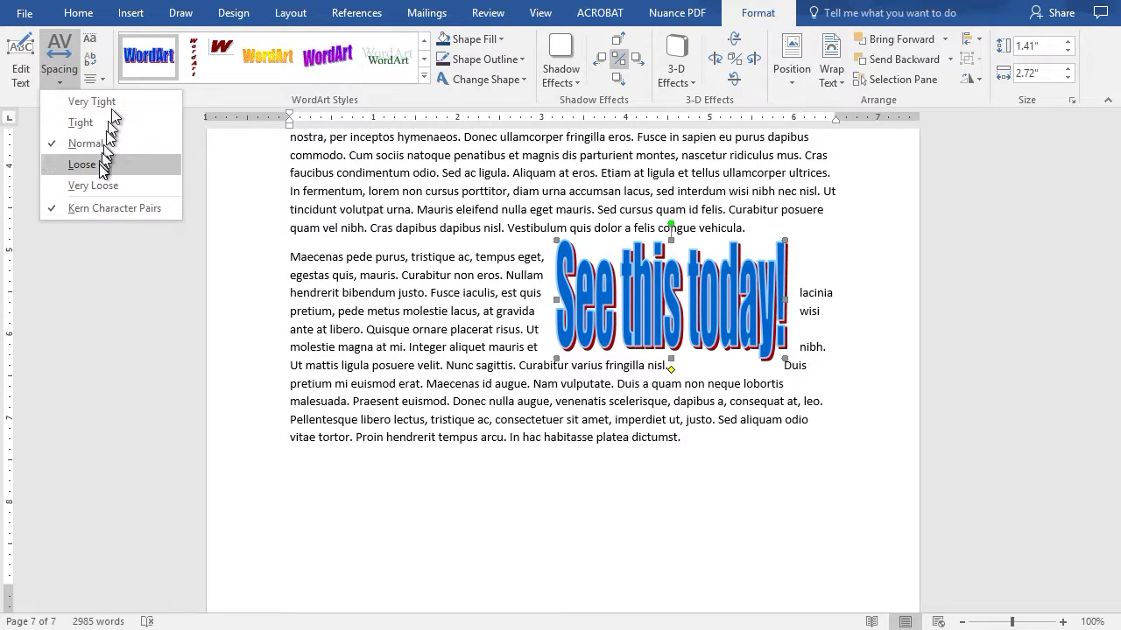
{"action": "left_click", "coordinate": [99, 166]}
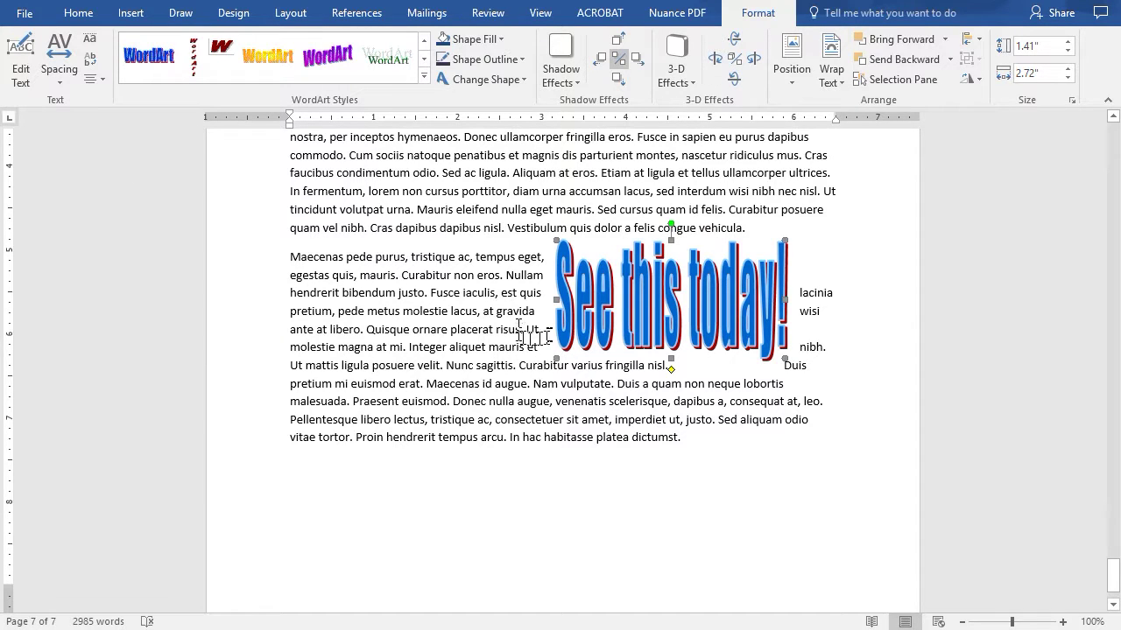
- Resize the WordArt to about 0.99" x 2.6" and move it to the paragraph's upper right
{"action": "left_click_drag", "start_coordinate": [558, 357], "coordinate": [507, 381]}
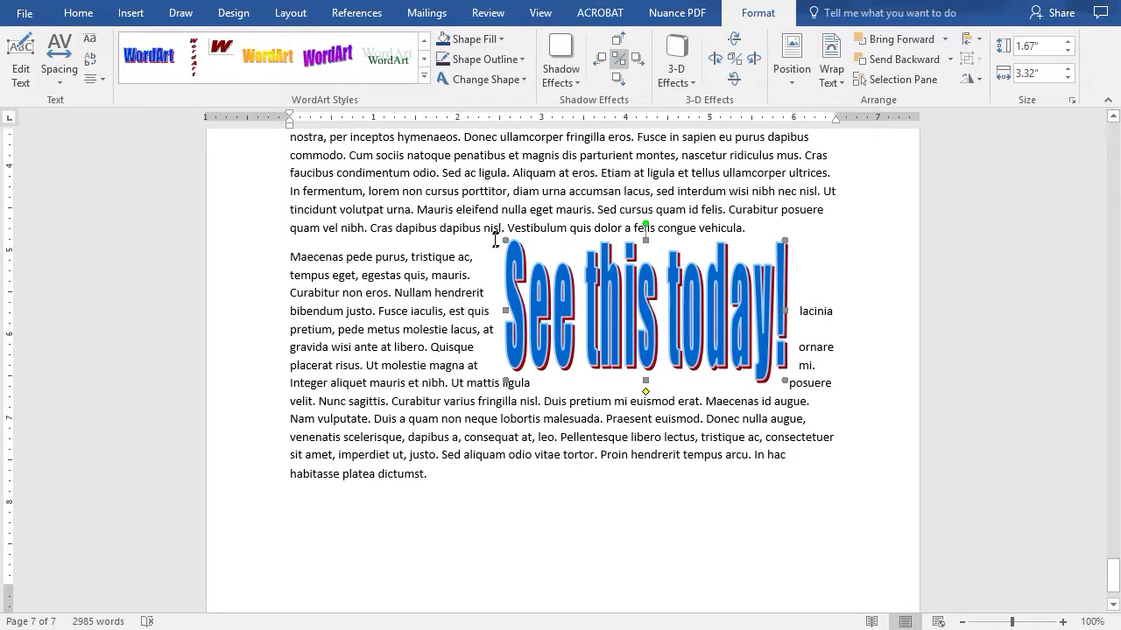
{"action": "left_click_drag", "start_coordinate": [500, 234], "coordinate": [474, 218]}
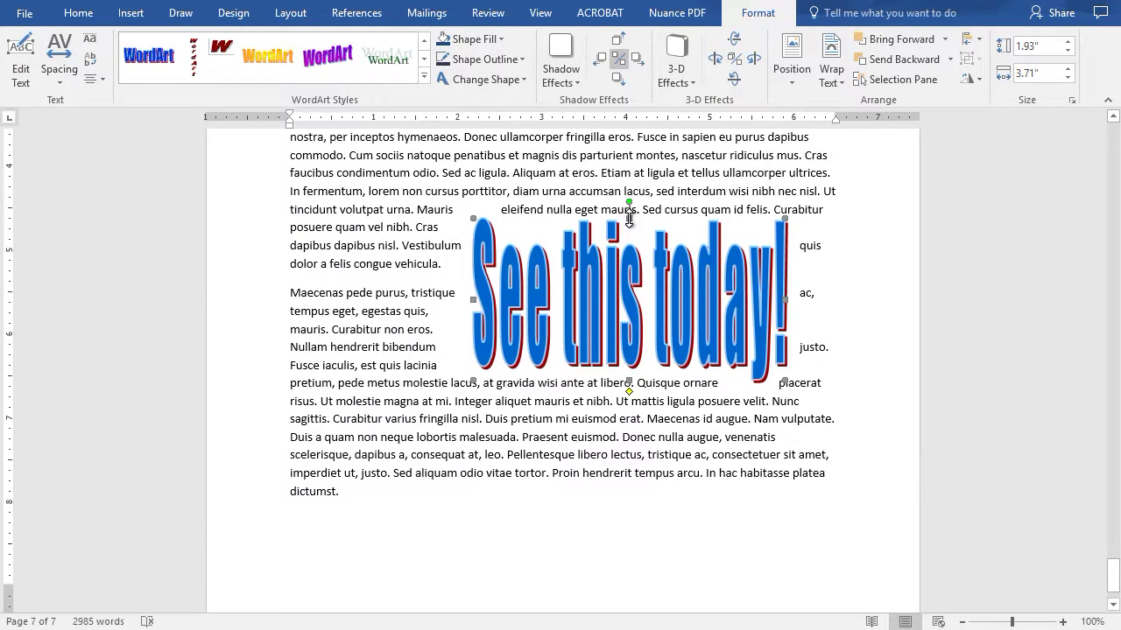
{"action": "left_click_drag", "start_coordinate": [622, 247], "coordinate": [624, 267]}
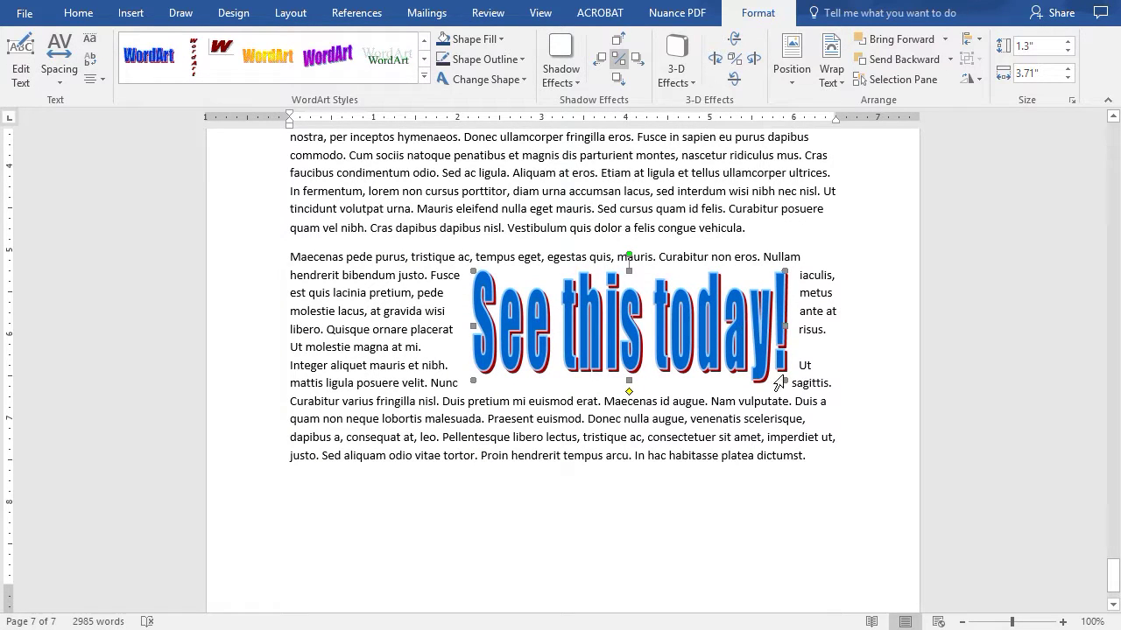
{"action": "left_click_drag", "start_coordinate": [782, 376], "coordinate": [693, 354]}
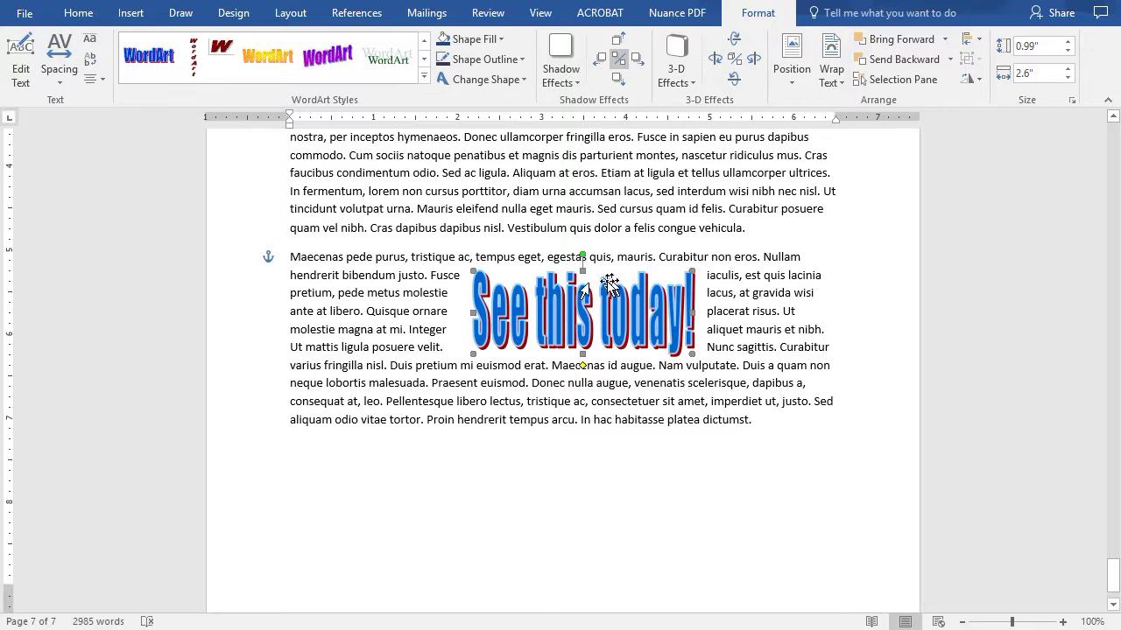
{"action": "left_click_drag", "start_coordinate": [558, 301], "coordinate": [648, 282]}
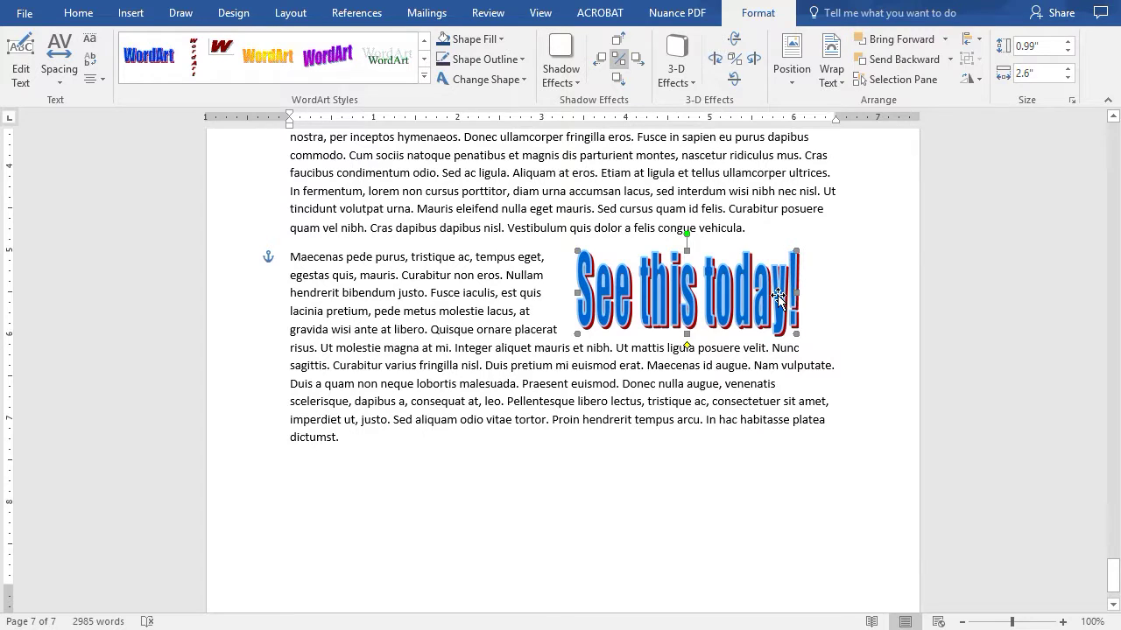
- Apply the silver-red 3D WordArt style and a Warp effect from Change Shape
{"action": "left_click", "coordinate": [425, 79]}
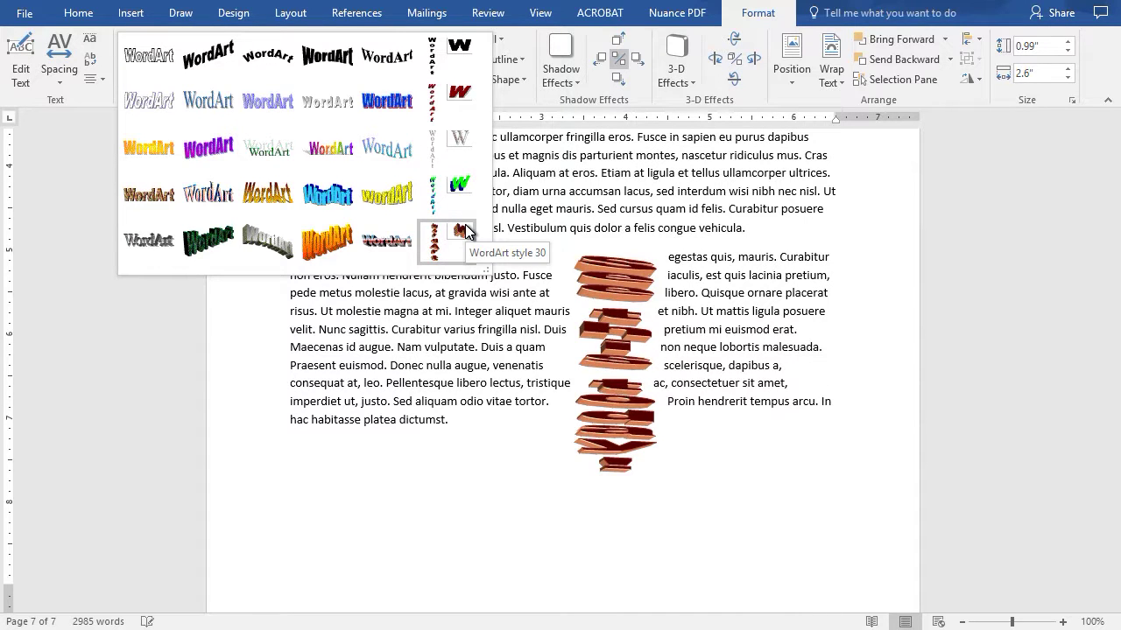
{"action": "left_click", "coordinate": [383, 242]}
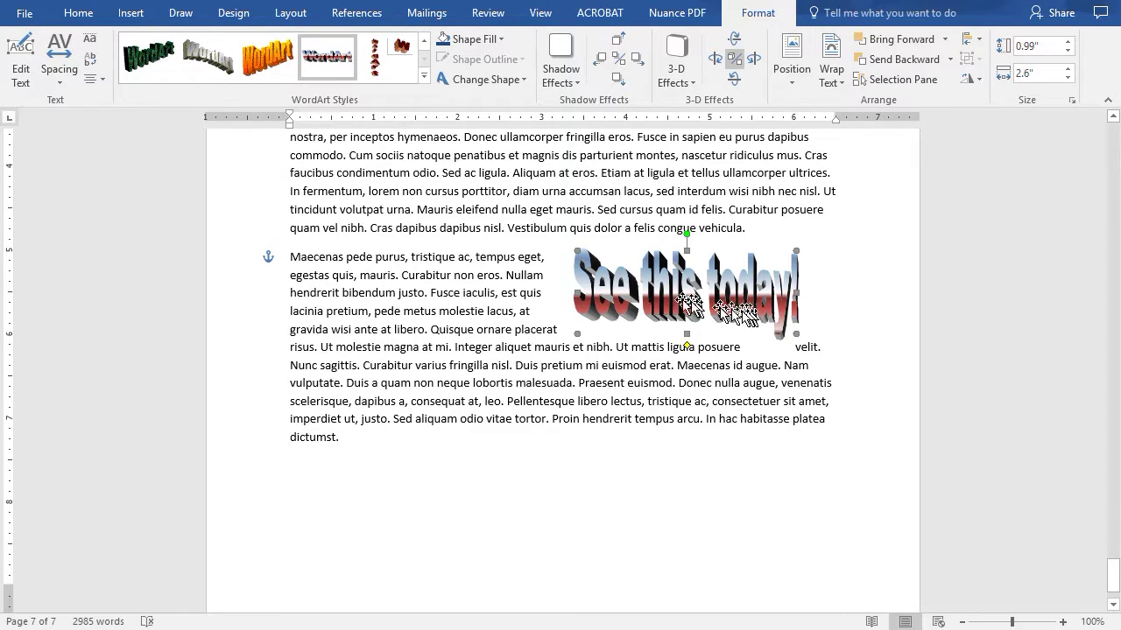
{"action": "left_click", "coordinate": [496, 82]}
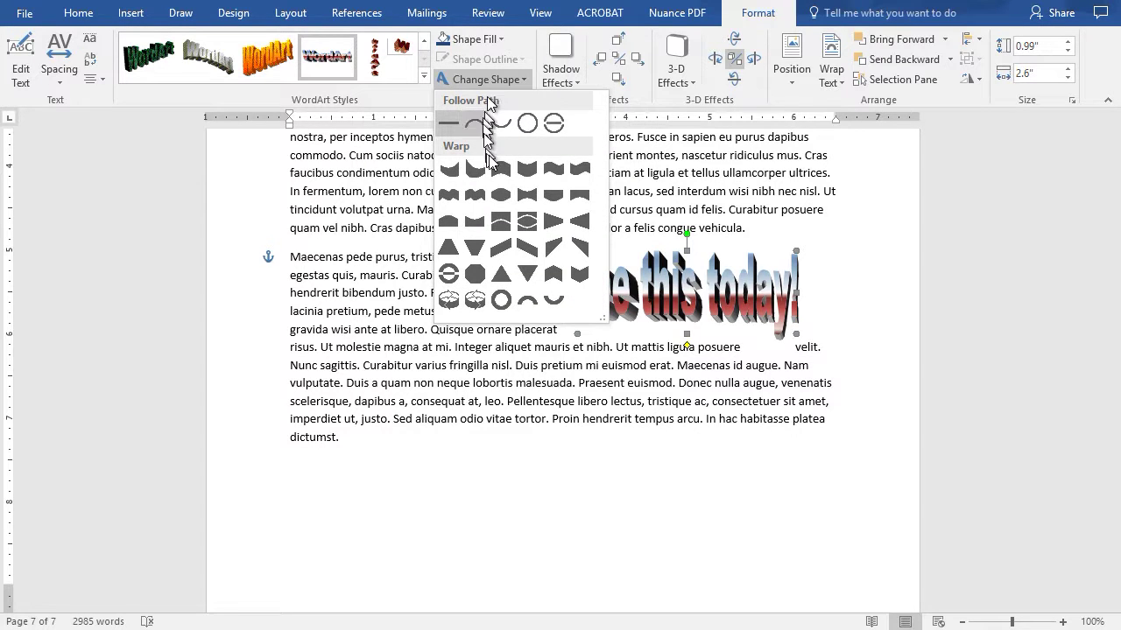
{"action": "left_click", "coordinate": [471, 223]}
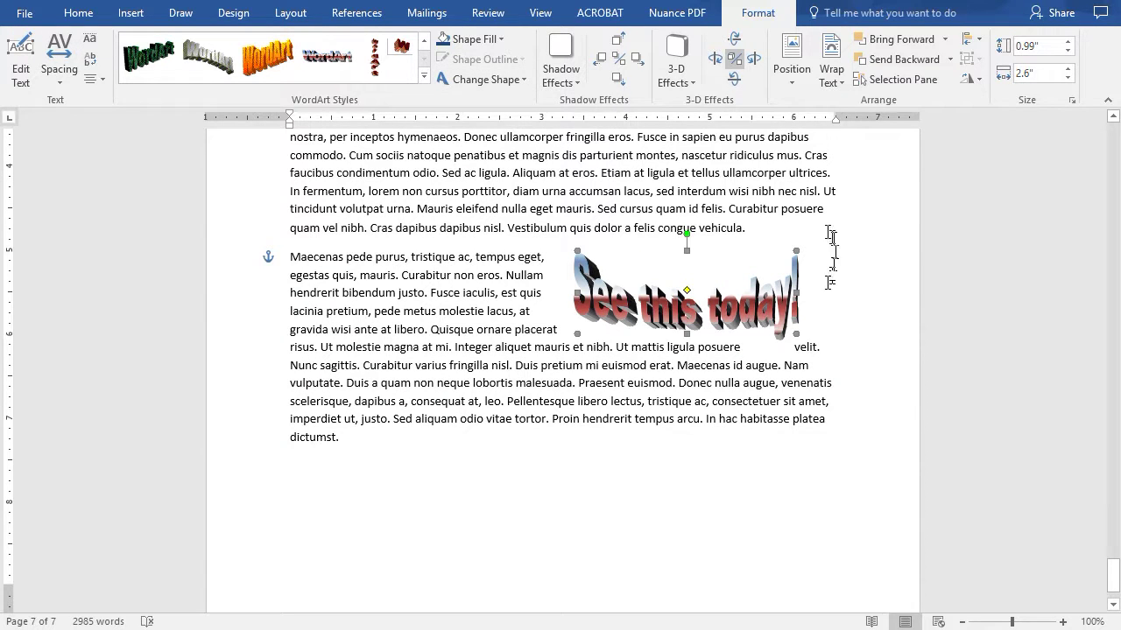